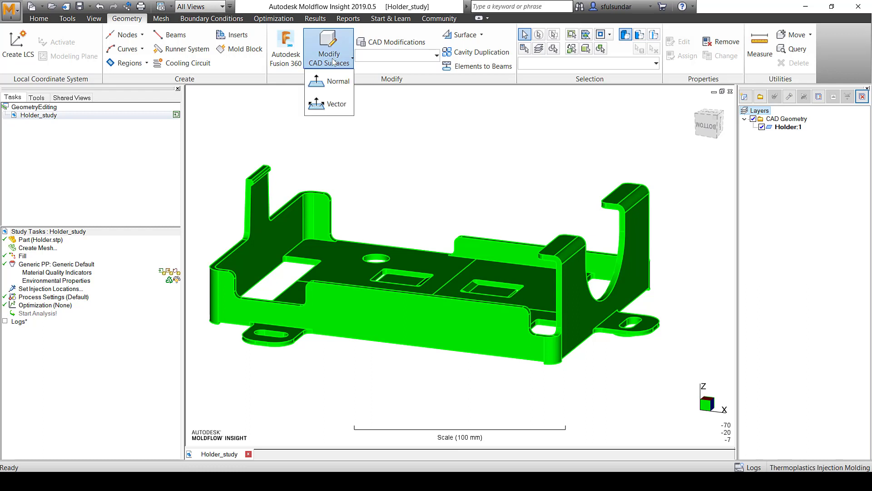
Start a normal-direction CAD surface modification and select the three straight side walls of the long rectangular floor cutout near the round hole.
{"action": "left_click", "coordinate": [334, 85]}
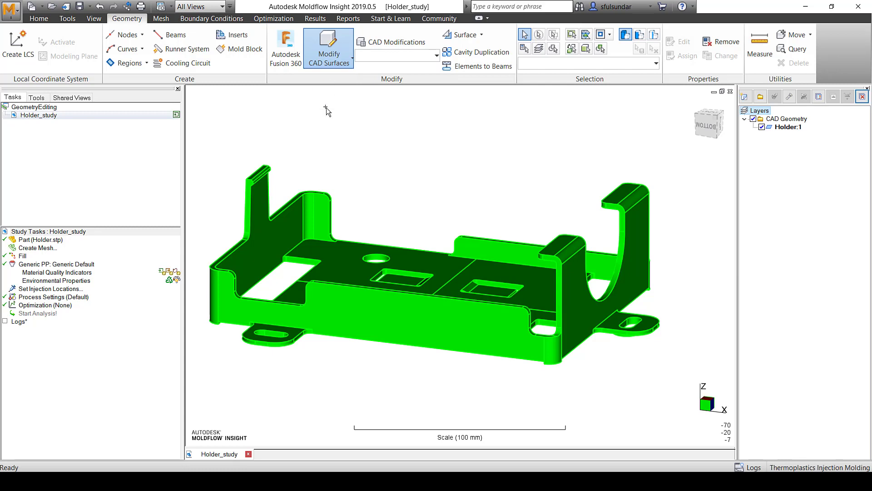
{"action": "mouse_move", "coordinate": [375, 179]}
{"action": "middle_mouse_down"}
{"action": "mouse_move", "coordinate": [415, 202]}
{"action": "mouse_move", "coordinate": [415, 192]}
{"action": "middle_mouse_up"}
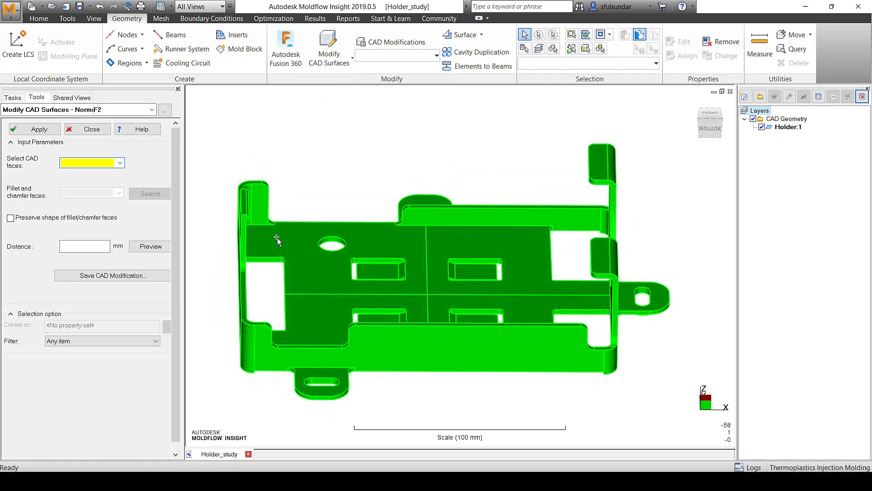
{"action": "scroll", "coordinate": [291, 255], "scroll_direction": "up", "scroll_amount": 5}
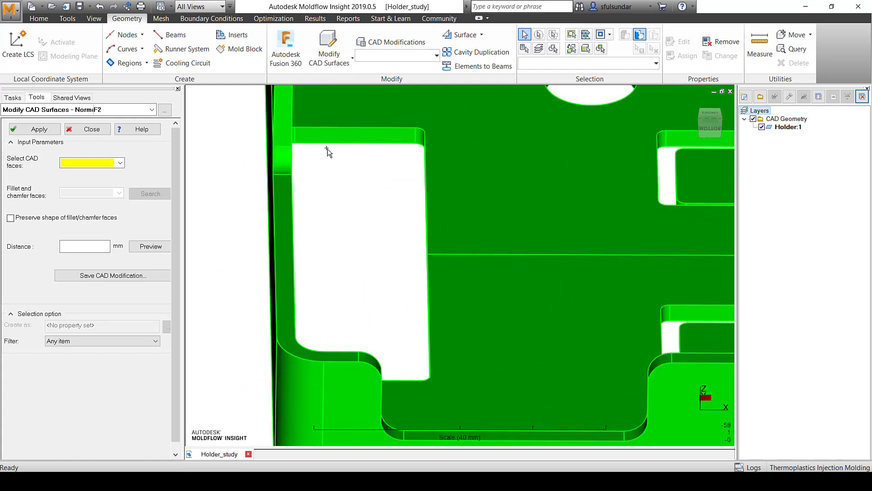
{"action": "left_click", "coordinate": [357, 137]}
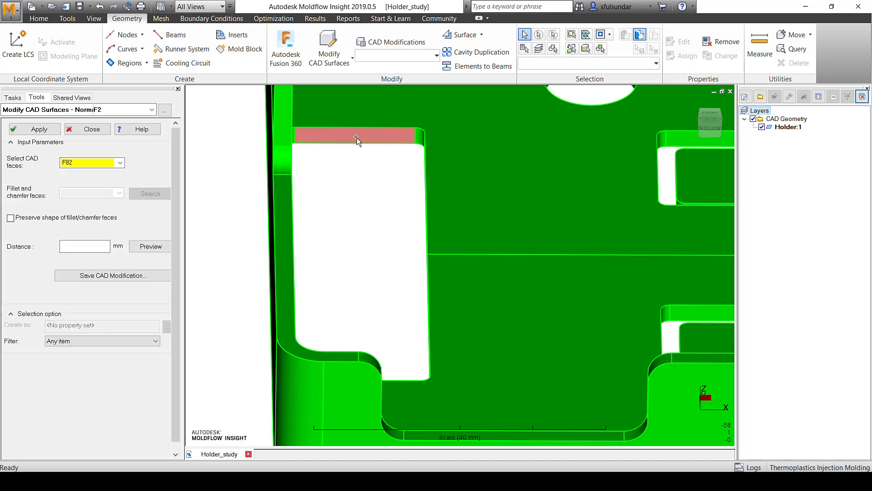
{"action": "scroll", "coordinate": [417, 222], "scroll_direction": "up", "scroll_amount": 1}
{"action": "mouse_move", "coordinate": [391, 236]}
{"action": "middle_mouse_down"}
{"action": "mouse_move", "coordinate": [364, 223]}
{"action": "mouse_move", "coordinate": [413, 227]}
{"action": "mouse_move", "coordinate": [414, 241]}
{"action": "middle_mouse_up"}
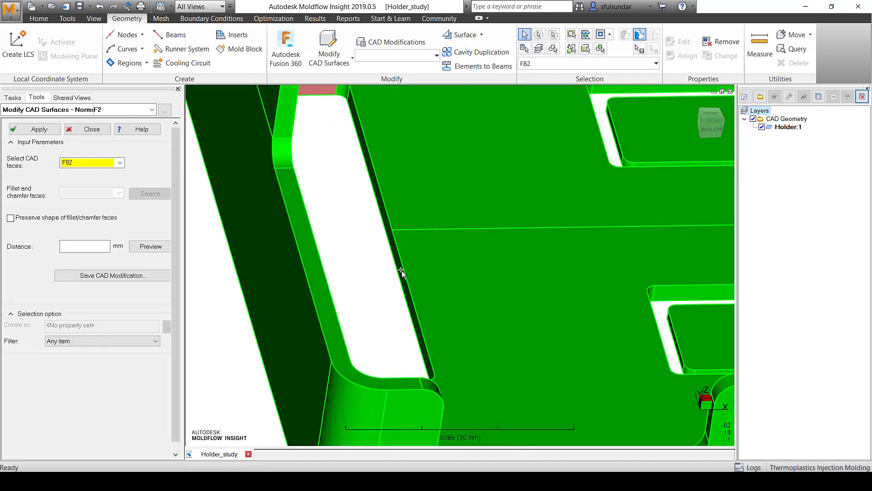
{"action": "left_click", "coordinate": [403, 283]}
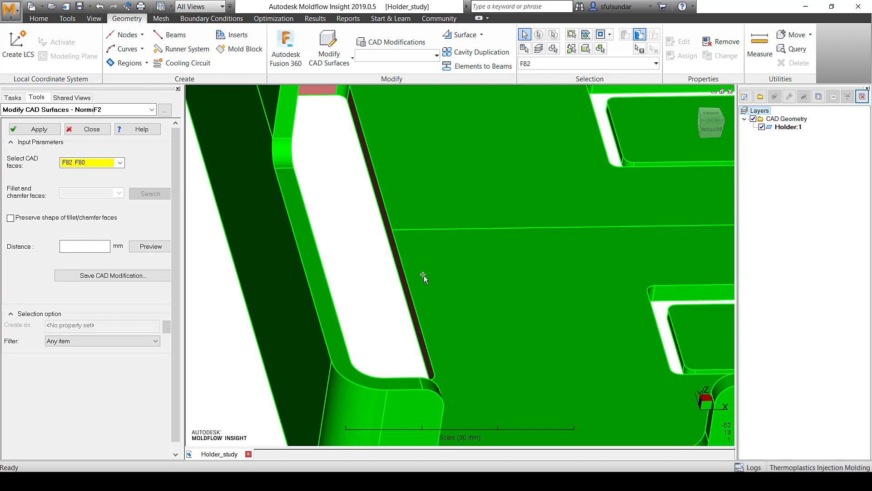
{"action": "middle_click_drag", "start_coordinate": [423, 275], "coordinate": [362, 359]}
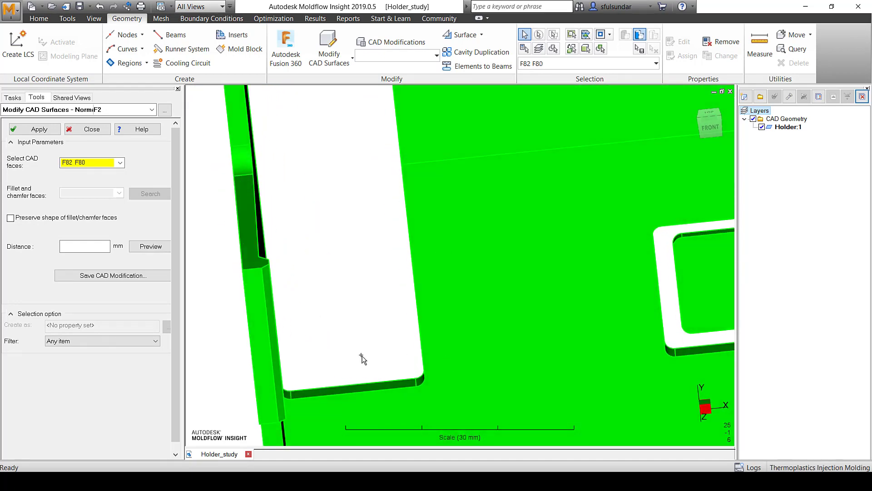
{"action": "left_click", "coordinate": [352, 387]}
{"action": "mouse_move", "coordinate": [353, 392]}
{"action": "middle_mouse_down"}
{"action": "mouse_move", "coordinate": [427, 254]}
{"action": "mouse_move", "coordinate": [349, 229]}
{"action": "mouse_move", "coordinate": [208, 271]}
{"action": "middle_mouse_up"}
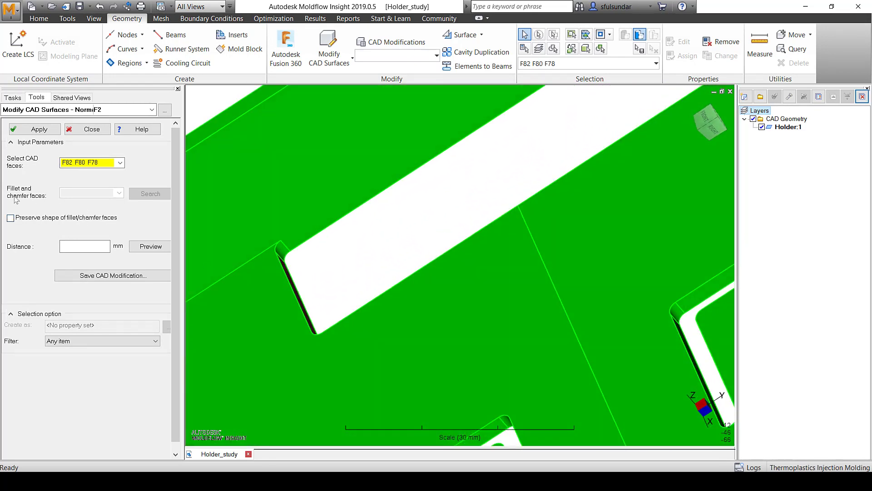
Enable preserving the shape of fillet and chamfer faces, and search for those faces around the selected cutout walls.
{"action": "left_click", "coordinate": [26, 220]}
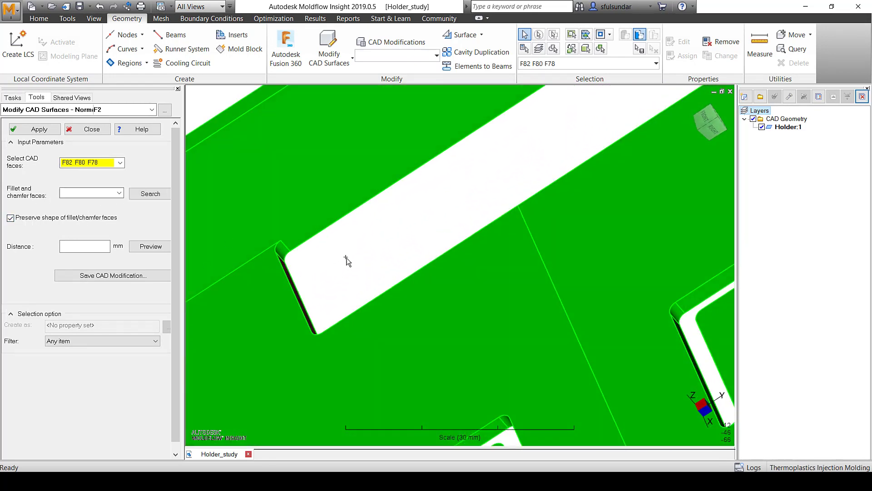
{"action": "middle_click_drag", "start_coordinate": [348, 259], "coordinate": [305, 287]}
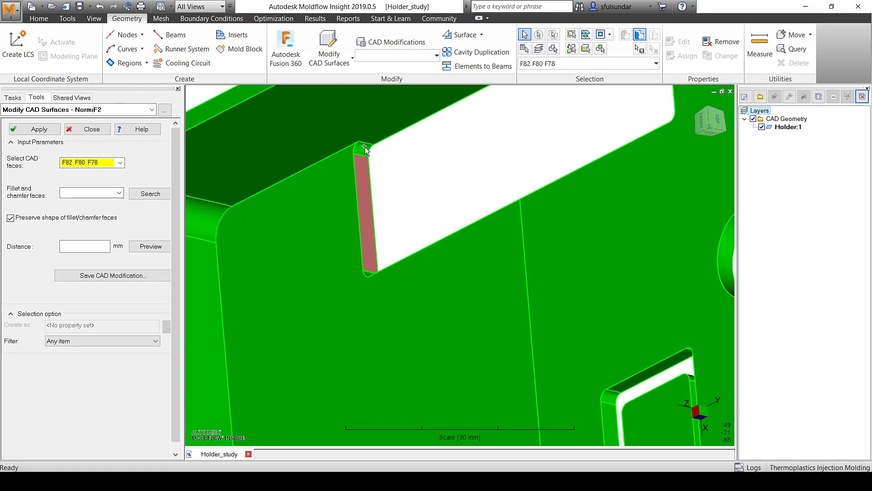
{"action": "middle_click_drag", "start_coordinate": [374, 189], "coordinate": [213, 187]}
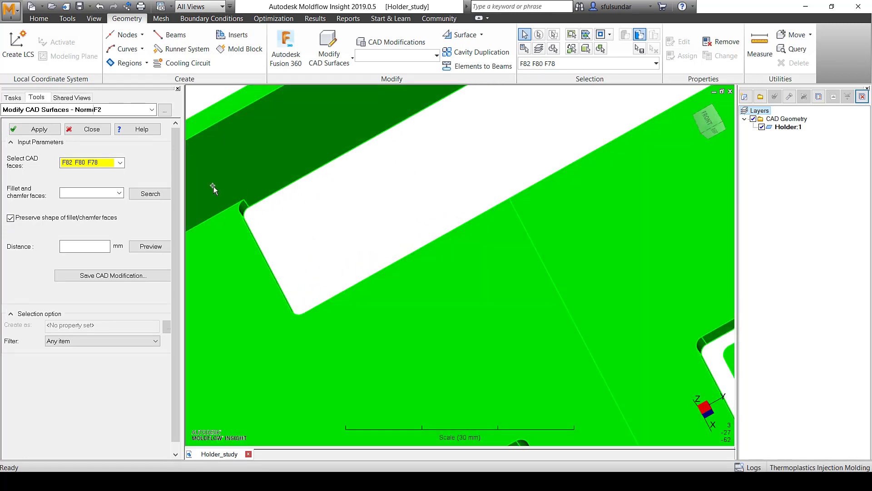
{"action": "left_click", "coordinate": [90, 193]}
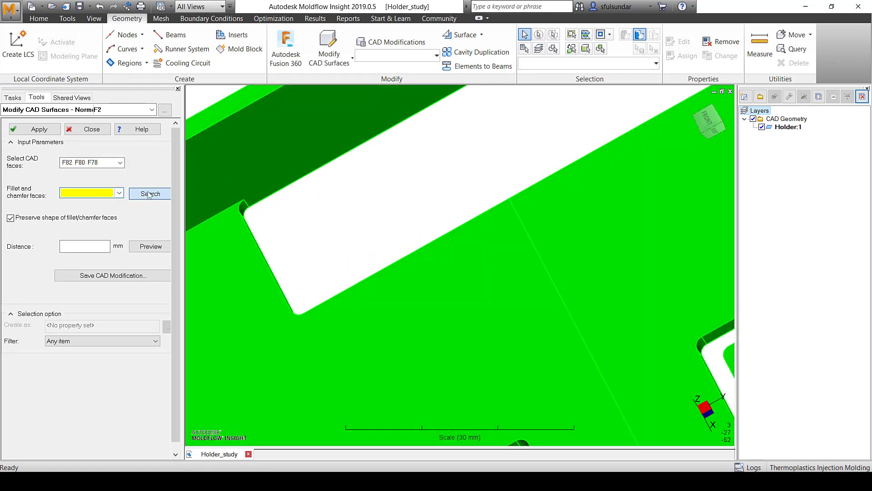
{"action": "left_click", "coordinate": [149, 195]}
{"action": "middle_click_drag", "start_coordinate": [399, 220], "coordinate": [547, 203]}
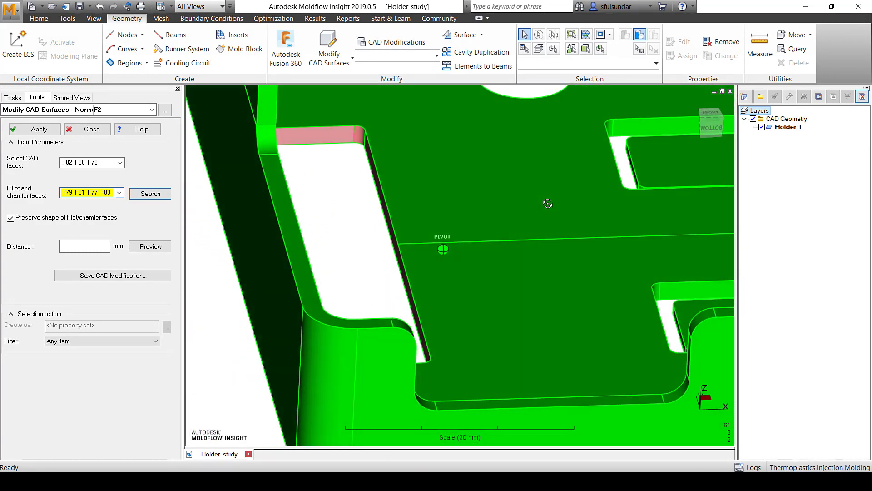
{"action": "scroll", "coordinate": [374, 194], "scroll_direction": "down", "scroll_amount": 2}
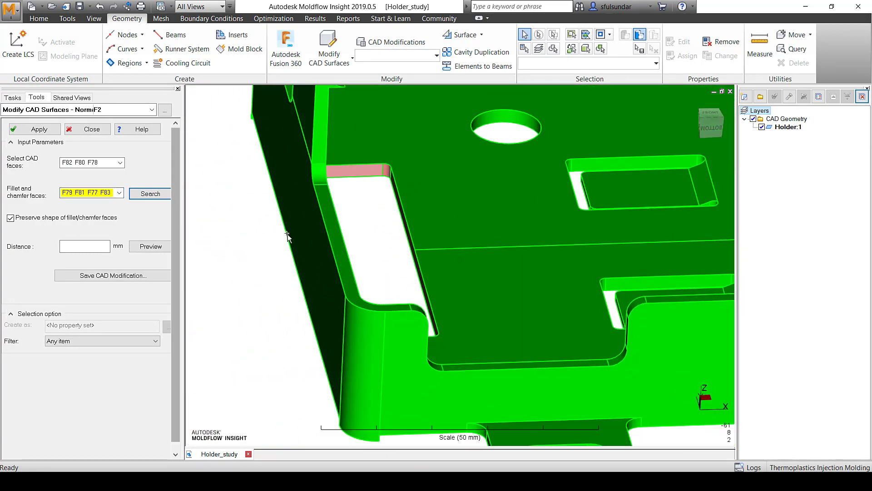
{"action": "middle_click_drag", "start_coordinate": [430, 241], "coordinate": [361, 266]}
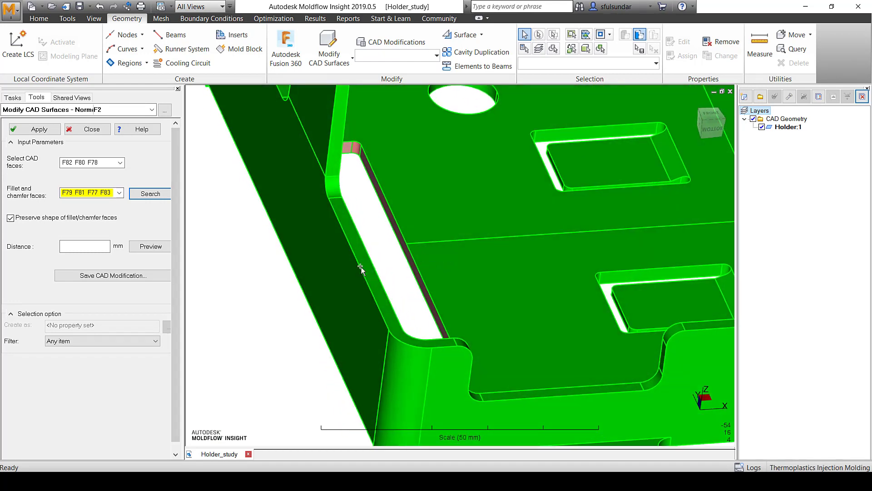
Set the normal offset distance to -3 mm, preview the change, and inspect the rectangular cutout.
{"action": "left_click", "coordinate": [90, 248]}
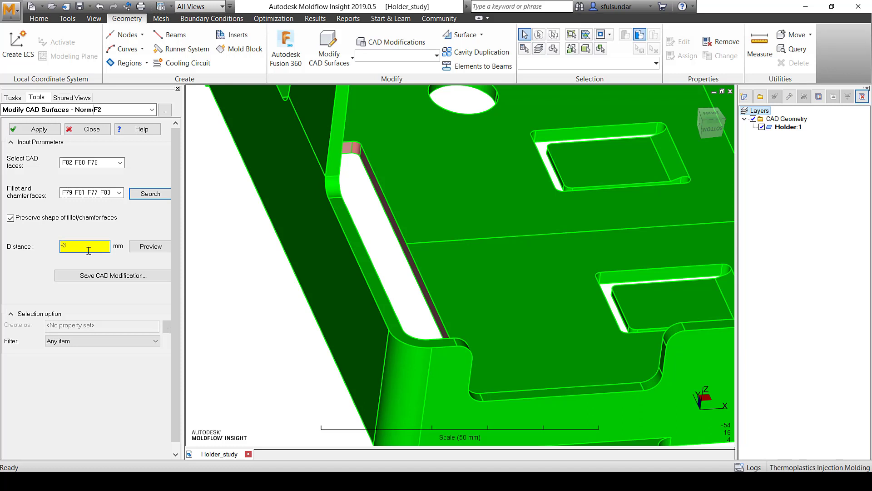
{"action": "left_click", "coordinate": [151, 247]}
{"action": "mouse_move", "coordinate": [480, 227]}
{"action": "middle_mouse_down"}
{"action": "mouse_move", "coordinate": [417, 232]}
{"action": "mouse_move", "coordinate": [500, 232]}
{"action": "mouse_move", "coordinate": [460, 258]}
{"action": "middle_mouse_up"}
{"action": "scroll", "coordinate": [493, 250], "scroll_direction": "down", "scroll_amount": 3}
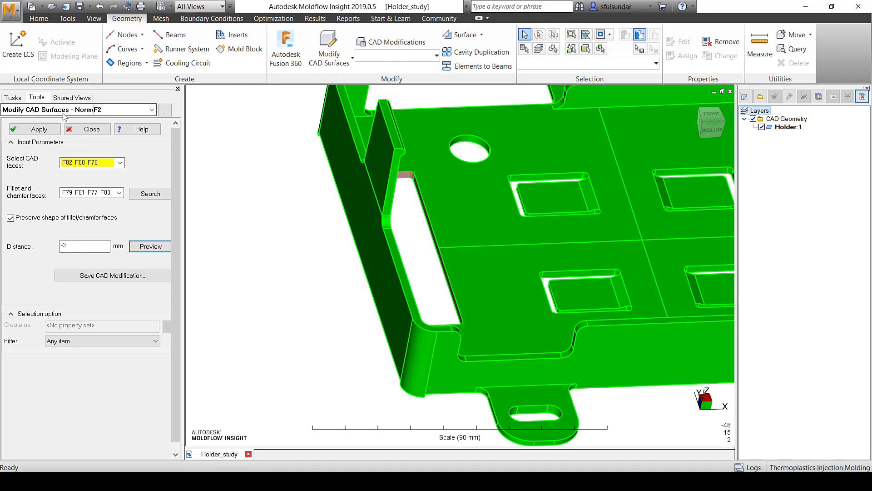
{"action": "middle_click_drag", "start_coordinate": [428, 213], "coordinate": [364, 266]}
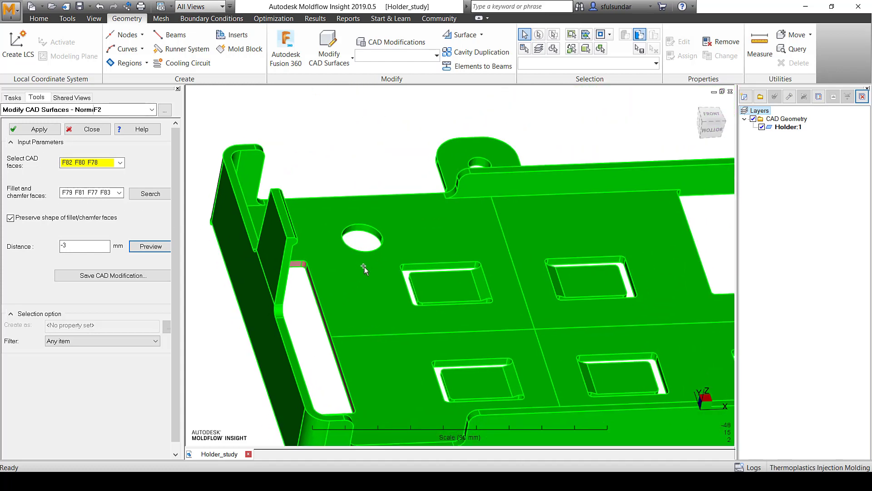
{"action": "middle_click_drag", "start_coordinate": [413, 200], "coordinate": [222, 220]}
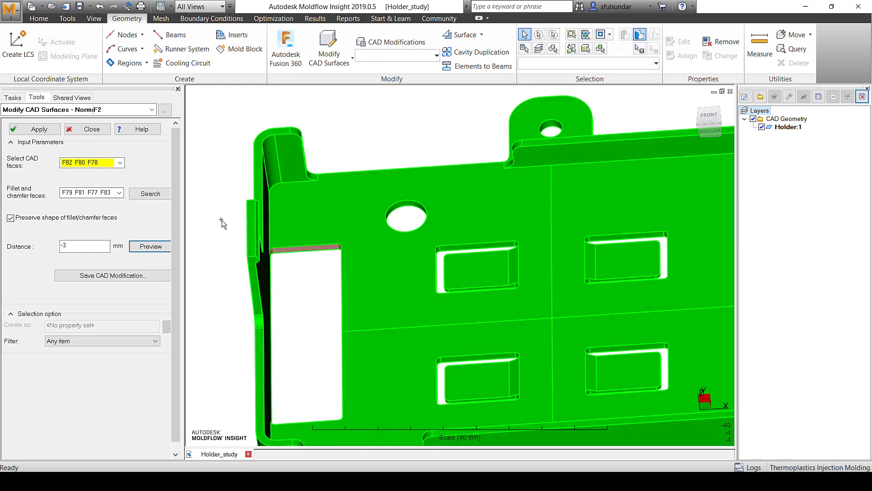
Start a vector-based CAD surface modification and select both inner wall faces of the round floor hole.
{"action": "left_click", "coordinate": [344, 62]}
{"action": "left_click", "coordinate": [335, 105]}
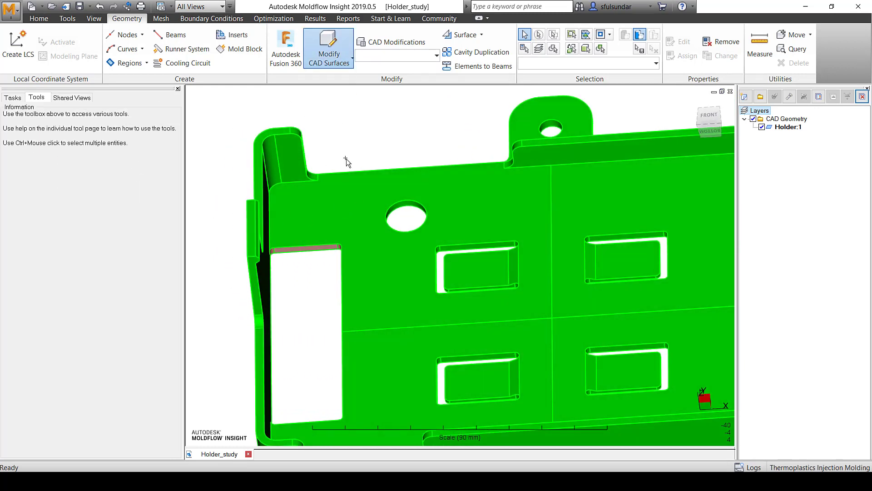
{"action": "middle_click_drag", "start_coordinate": [351, 288], "coordinate": [281, 233]}
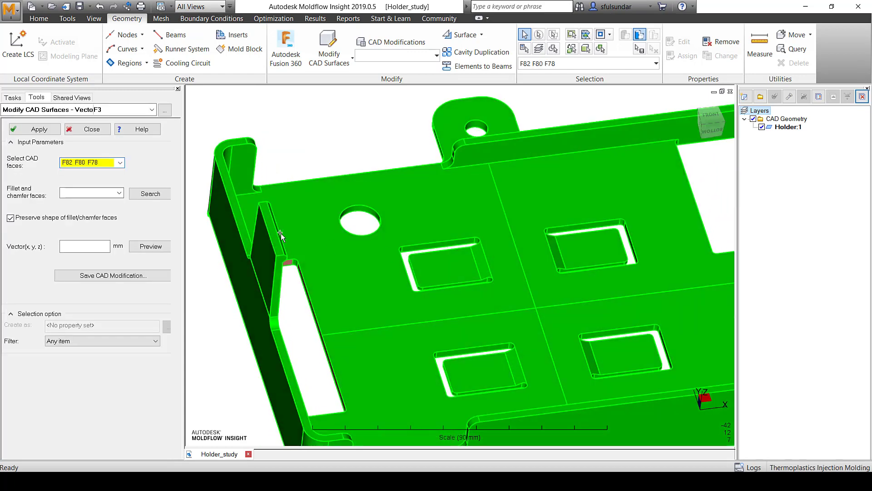
{"action": "left_click", "coordinate": [366, 209]}
{"action": "middle_click_drag", "start_coordinate": [391, 225], "coordinate": [468, 307]}
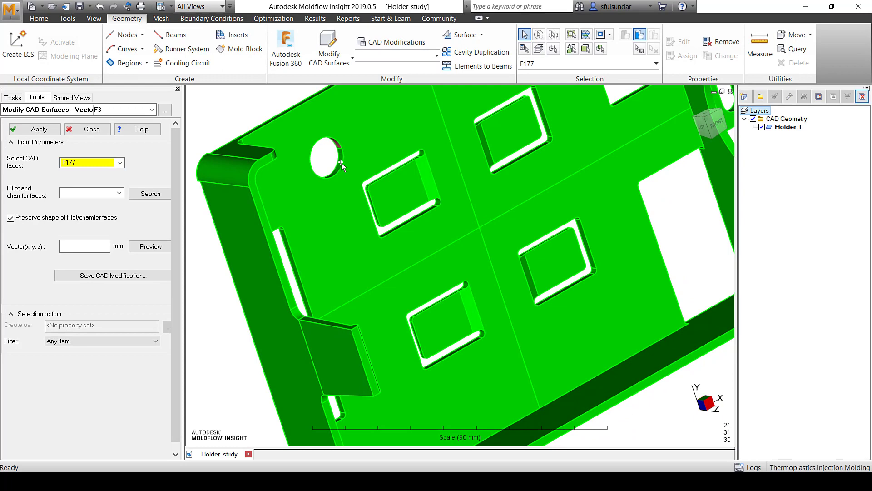
{"action": "left_click", "coordinate": [340, 162], "text": "ctrl"}
{"action": "middle_click_drag", "start_coordinate": [363, 382], "coordinate": [334, 306]}
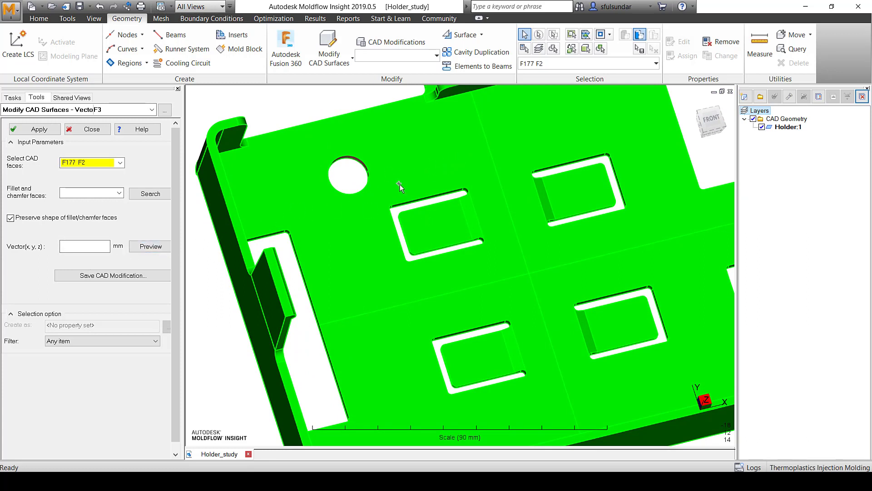
{"action": "mouse_move", "coordinate": [408, 170]}
{"action": "middle_mouse_down"}
{"action": "mouse_move", "coordinate": [418, 170]}
{"action": "mouse_move", "coordinate": [354, 214]}
{"action": "mouse_move", "coordinate": [450, 186]}
{"action": "middle_mouse_up"}
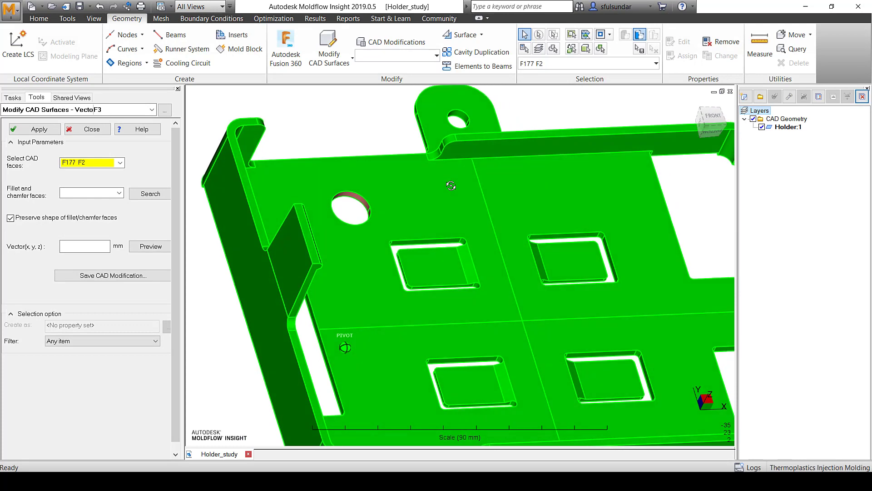
Search for fillet and chamfer faces around the round hole, set the move vector to 2 mm, and preview the shift.
{"action": "left_click", "coordinate": [86, 192]}
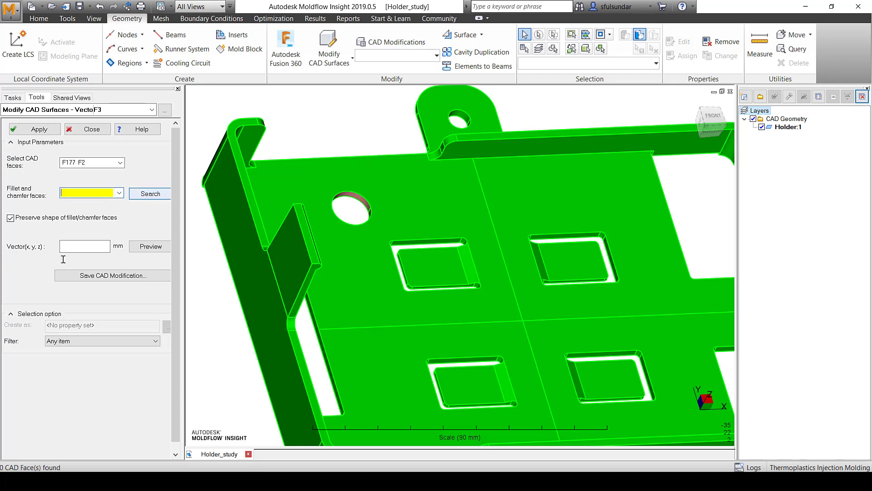
{"action": "left_click", "coordinate": [151, 194]}
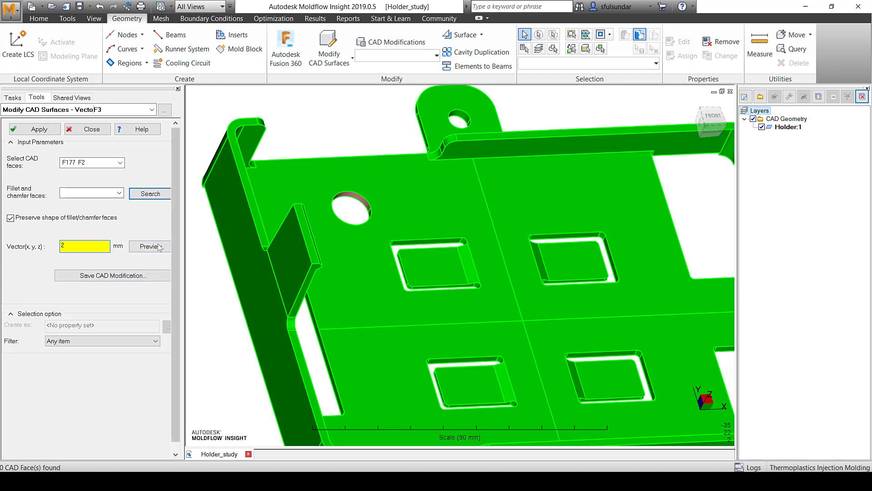
{"action": "left_click", "coordinate": [151, 247]}
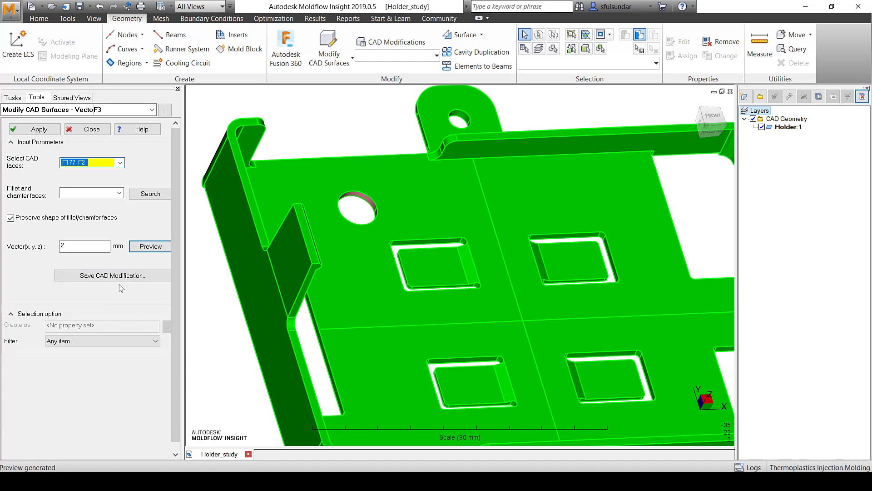
{"action": "middle_click_drag", "start_coordinate": [370, 293], "coordinate": [320, 275]}
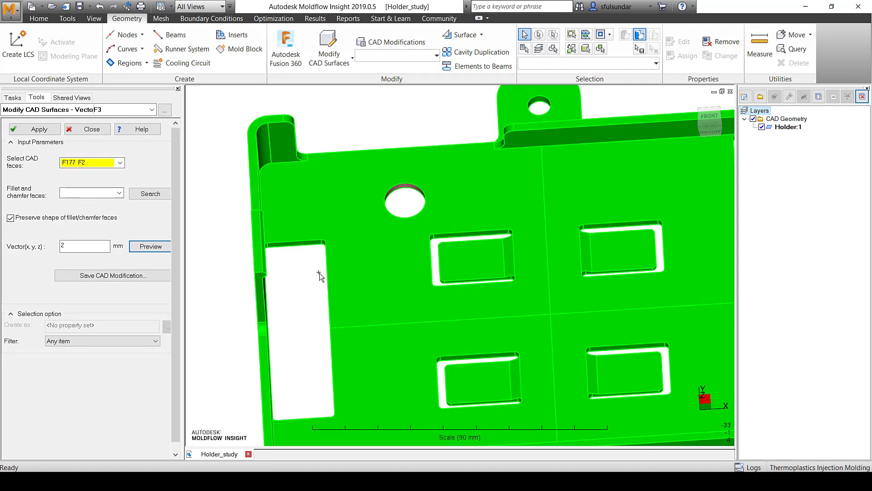
Discard the hole preview and select the four large floor faces of the holder for a new vector-based surface modification.
{"action": "left_click", "coordinate": [398, 117]}
{"action": "left_click", "coordinate": [329, 58]}
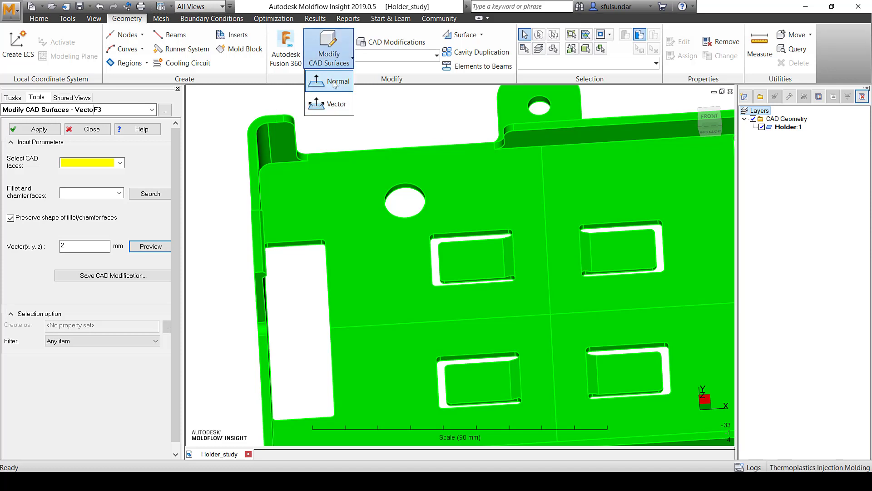
{"action": "left_click", "coordinate": [335, 84]}
{"action": "left_click", "coordinate": [326, 67]}
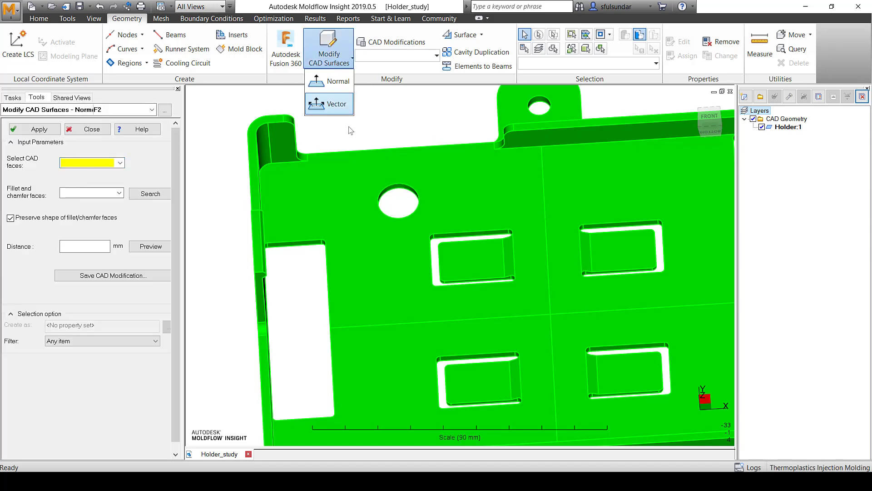
{"action": "left_click", "coordinate": [335, 101]}
{"action": "left_click", "coordinate": [375, 285]}
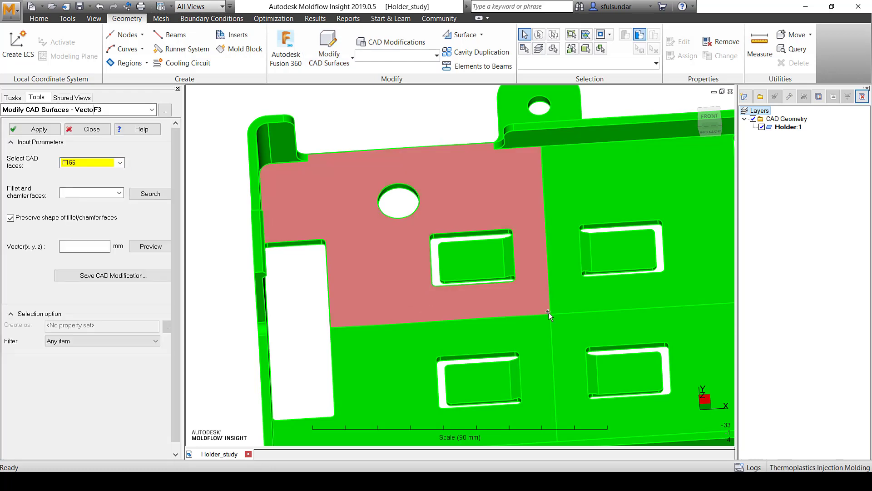
{"action": "left_click", "coordinate": [583, 313], "text": "ctrl"}
{"action": "left_click", "coordinate": [558, 352], "text": "ctrl"}
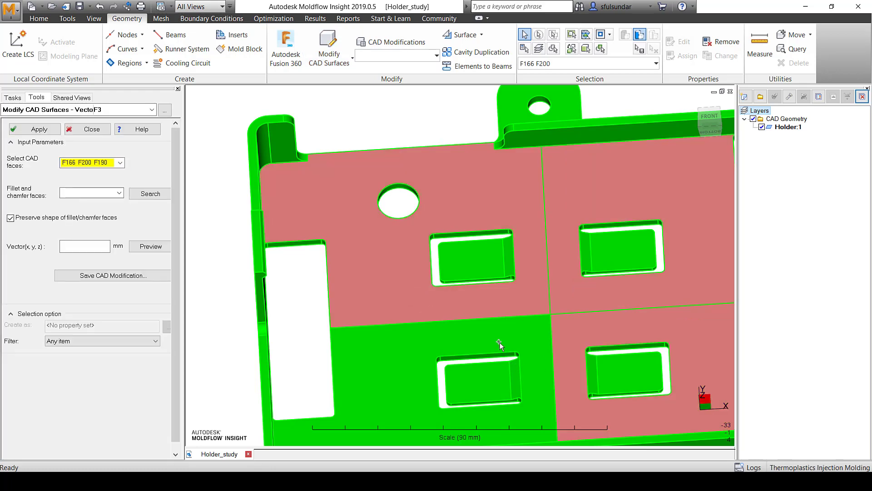
{"action": "left_click", "coordinate": [451, 347], "text": "ctrl"}
{"action": "middle_click_drag", "start_coordinate": [450, 347], "coordinate": [375, 291]}
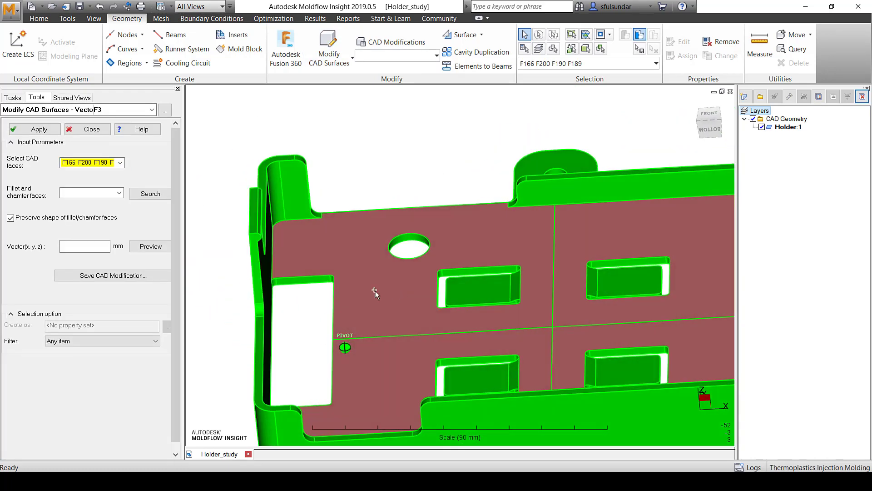
{"action": "scroll", "coordinate": [390, 288], "scroll_direction": "down", "scroll_amount": 3}
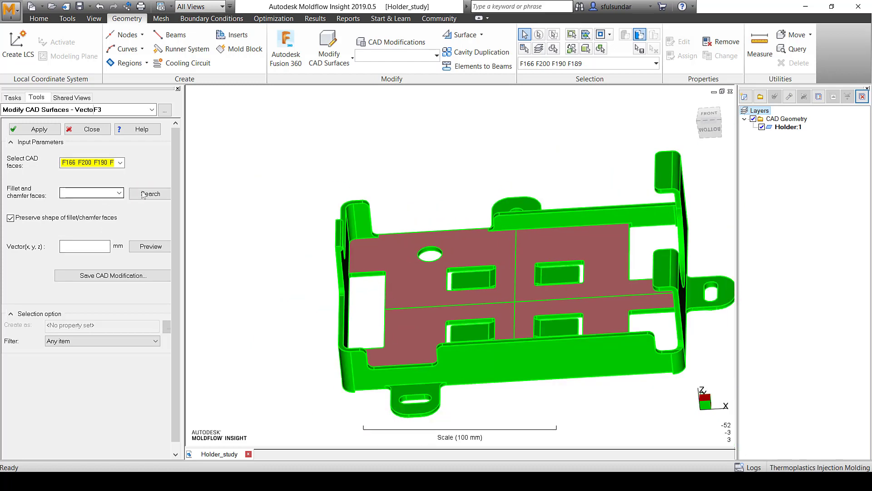
Search for fillet and chamfer faces around the floor faces and try to save the CAD modification without a vector.
{"action": "left_click", "coordinate": [92, 194]}
{"action": "left_click", "coordinate": [150, 193]}
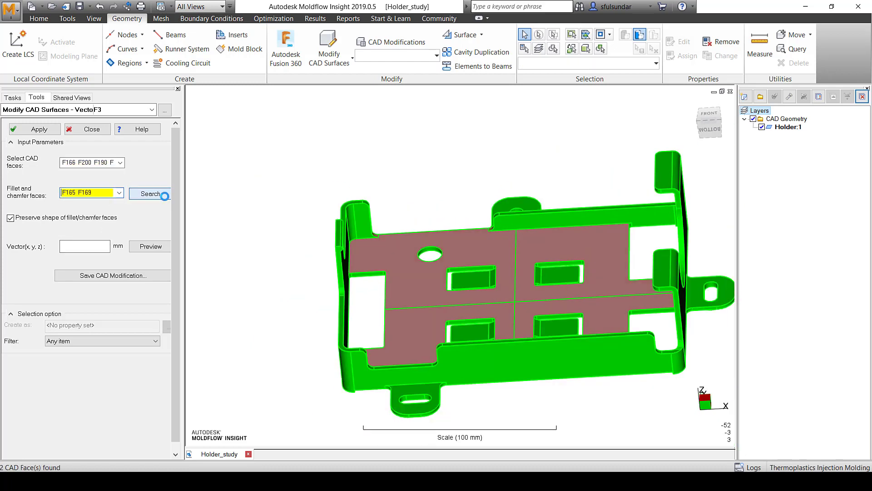
{"action": "left_click", "coordinate": [83, 246]}
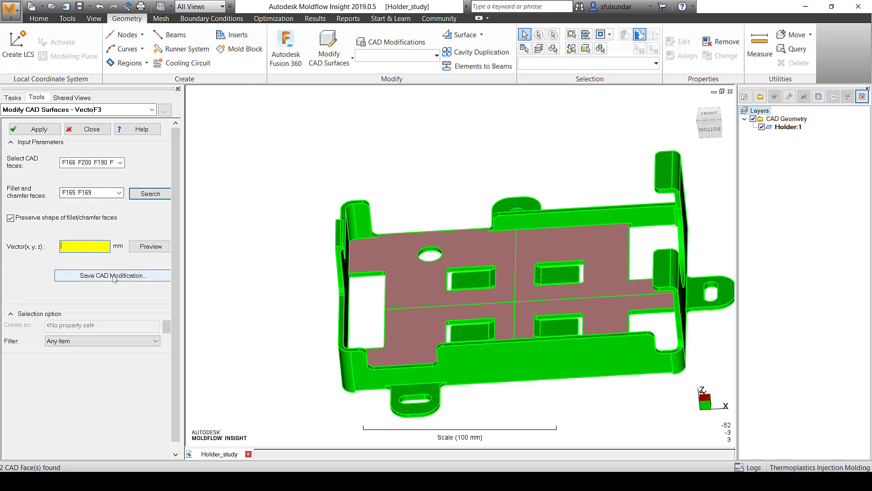
{"action": "left_click", "coordinate": [114, 276]}
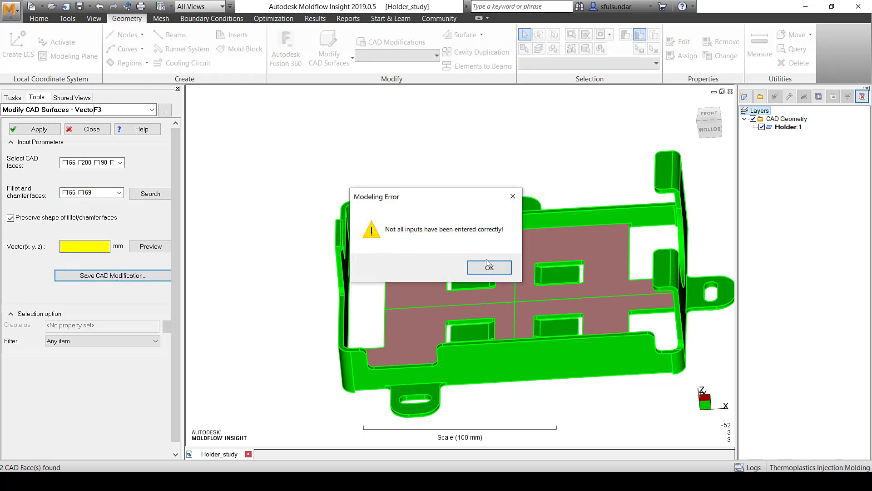
{"action": "left_click", "coordinate": [489, 268]}
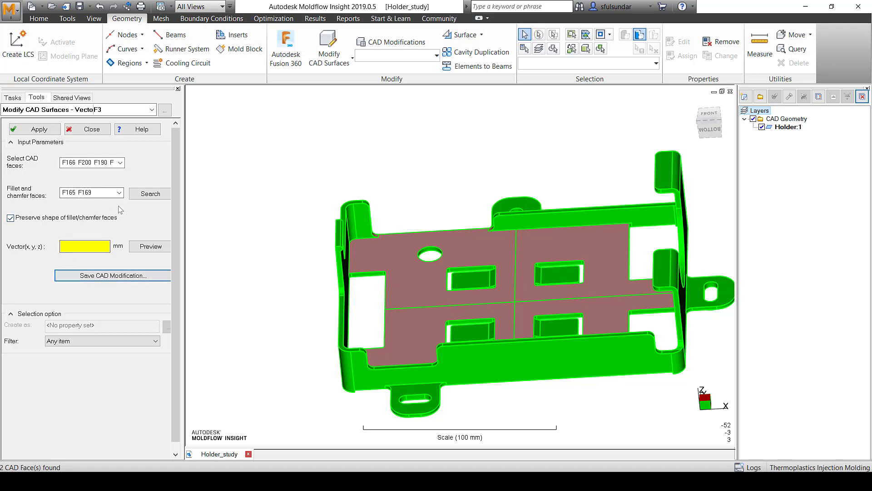
Turn off preserving the fillet/chamfer shape, set the move vector to 0 0 1 mm, and preview the floor shift.
{"action": "left_click", "coordinate": [20, 221]}
{"action": "left_click", "coordinate": [77, 247]}
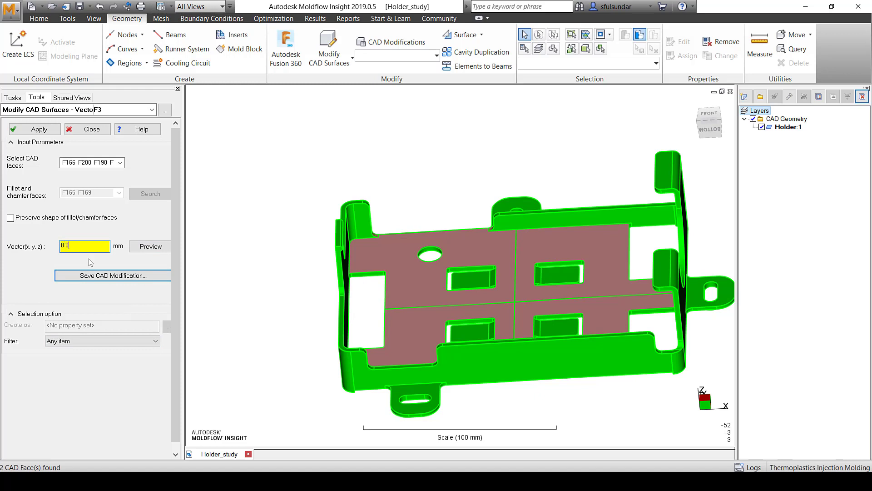
{"action": "left_click", "coordinate": [150, 246]}
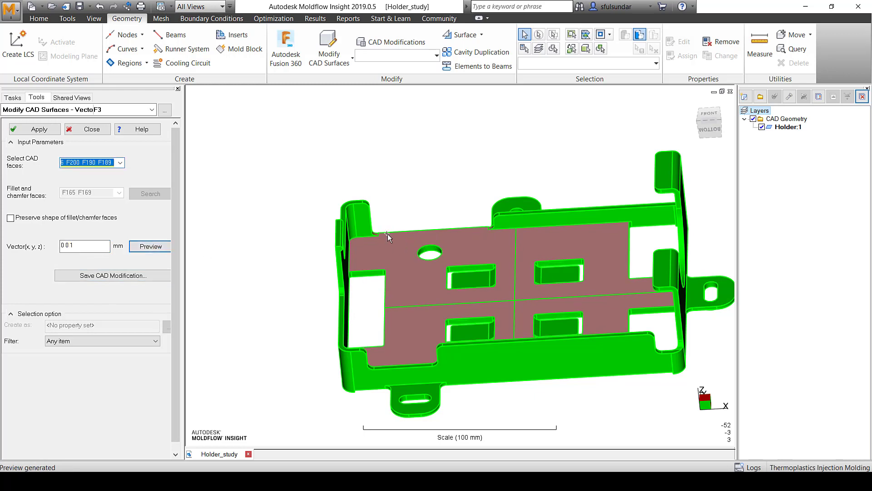
Save the floor face shift as a CAD modification named Basewall and clear the face selection.
{"action": "left_click", "coordinate": [114, 276]}
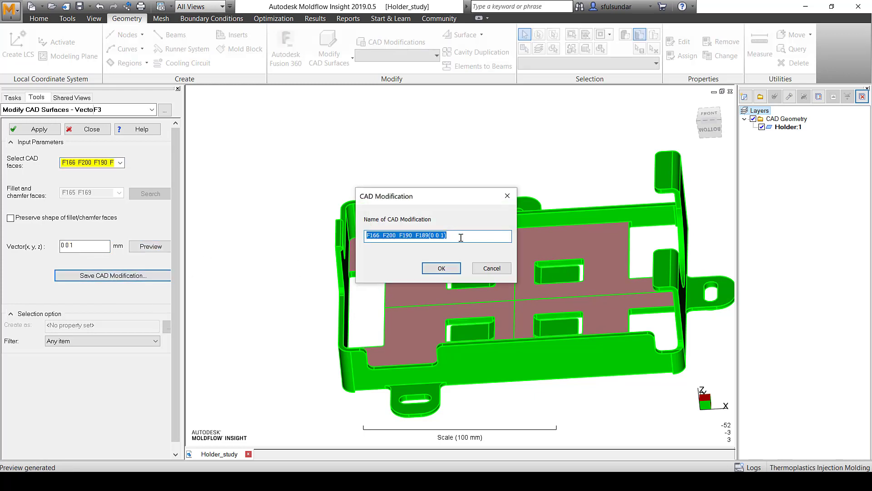
{"action": "type", "text": "Basewall"}
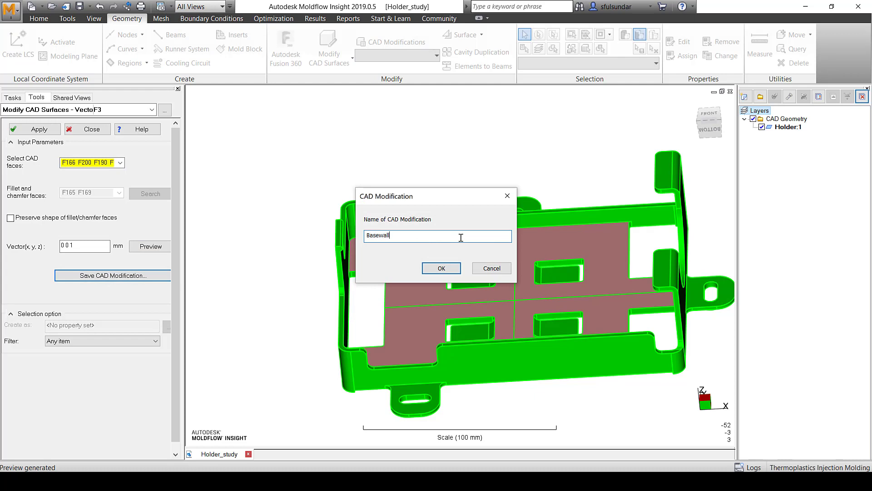
{"action": "left_click", "coordinate": [458, 272]}
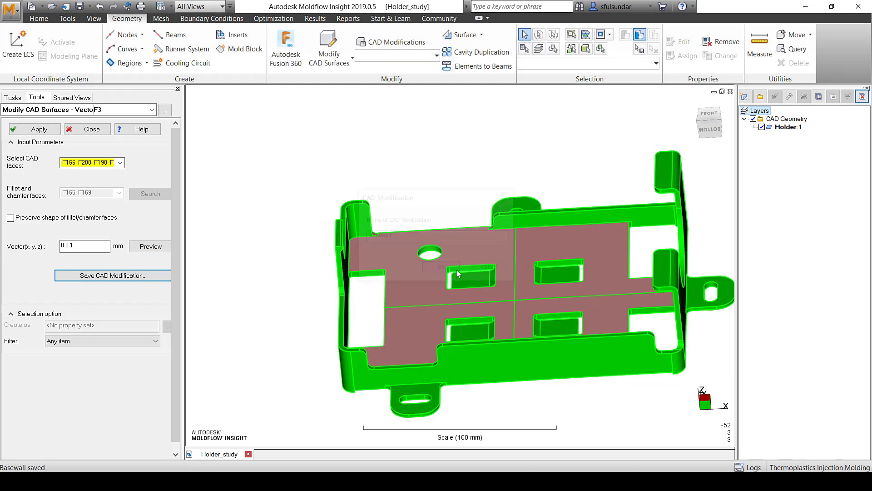
{"action": "left_click", "coordinate": [278, 168]}
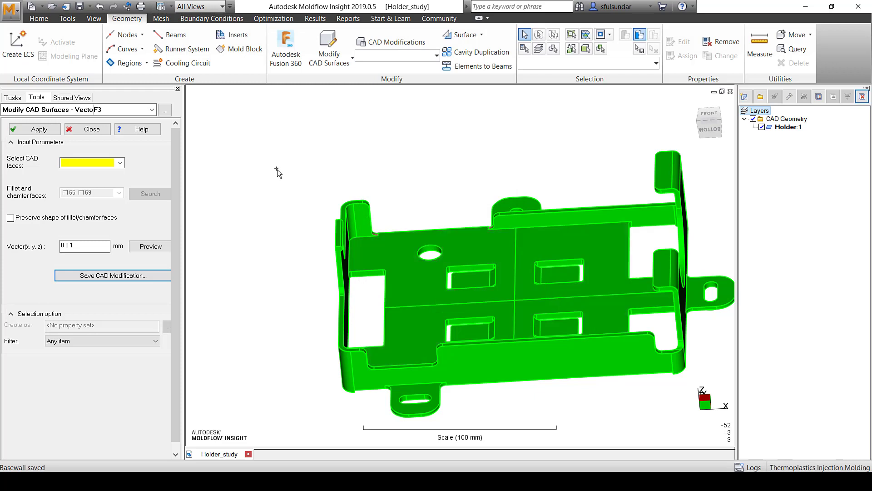
Close the surface modification tool and recall the saved Square modification to inspect its faces on the holder.
{"action": "left_click", "coordinate": [436, 55]}
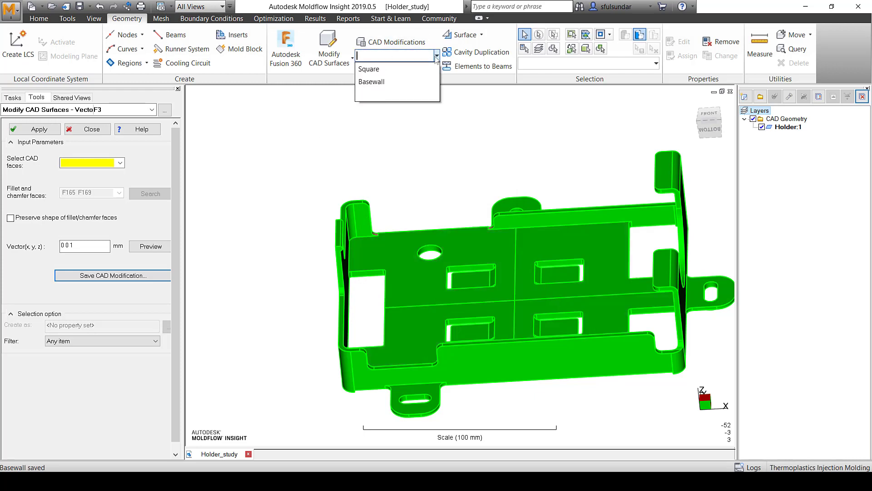
{"action": "left_click", "coordinate": [377, 71]}
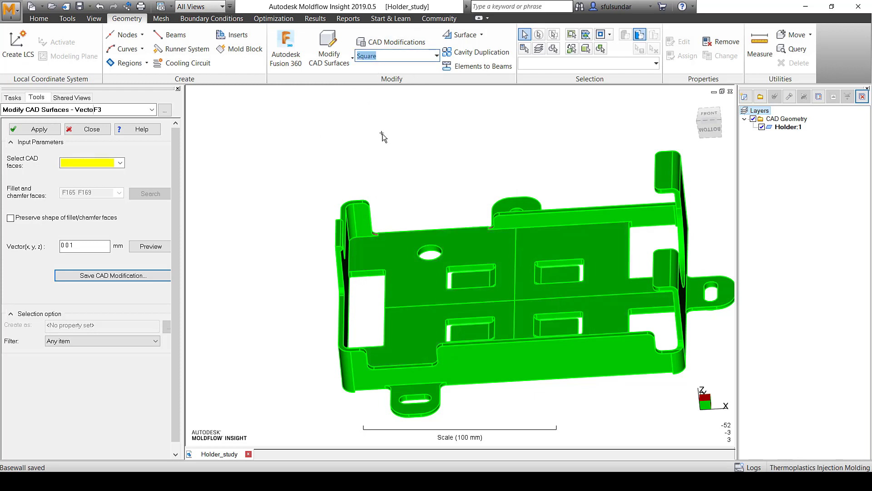
{"action": "left_click", "coordinate": [91, 129]}
{"action": "left_click", "coordinate": [436, 55]}
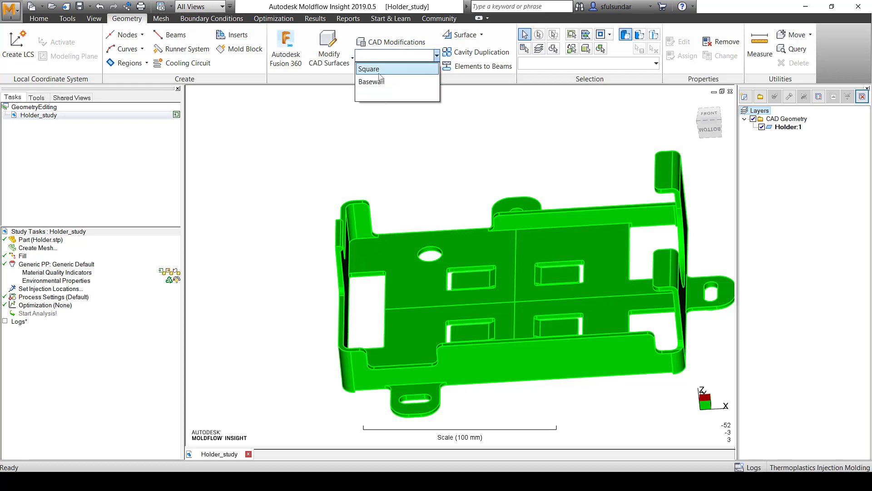
{"action": "left_click", "coordinate": [368, 68]}
{"action": "middle_click_drag", "start_coordinate": [427, 271], "coordinate": [472, 304]}
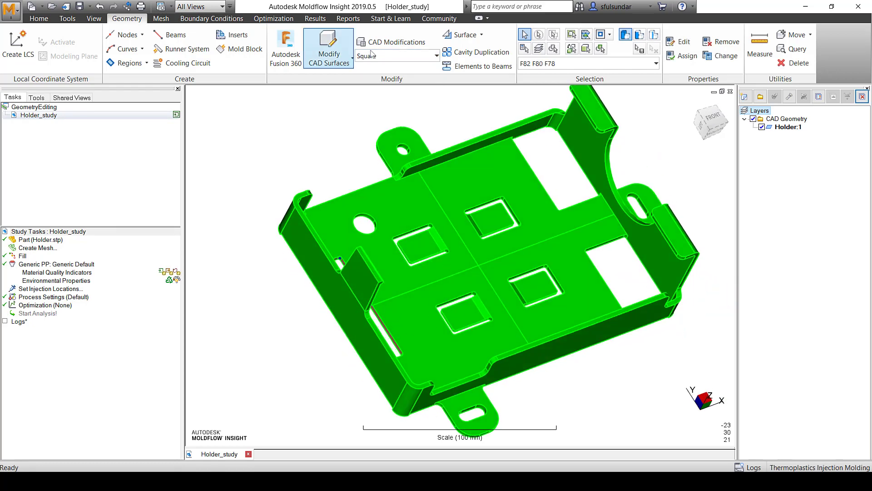
Recall the saved Basewall modification to inspect its floor faces, and clear the selection.
{"action": "left_click", "coordinate": [436, 55]}
{"action": "left_click", "coordinate": [390, 80]}
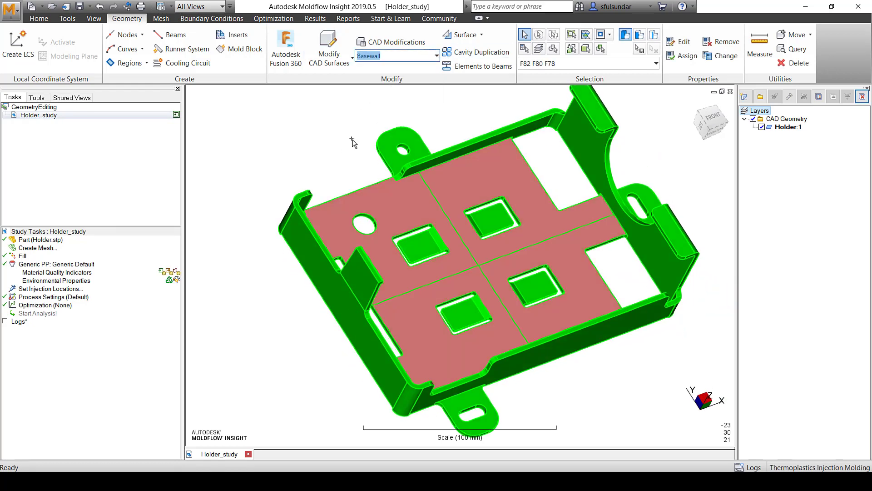
{"action": "middle_click_drag", "start_coordinate": [302, 179], "coordinate": [244, 167]}
{"action": "left_click", "coordinate": [243, 168]}
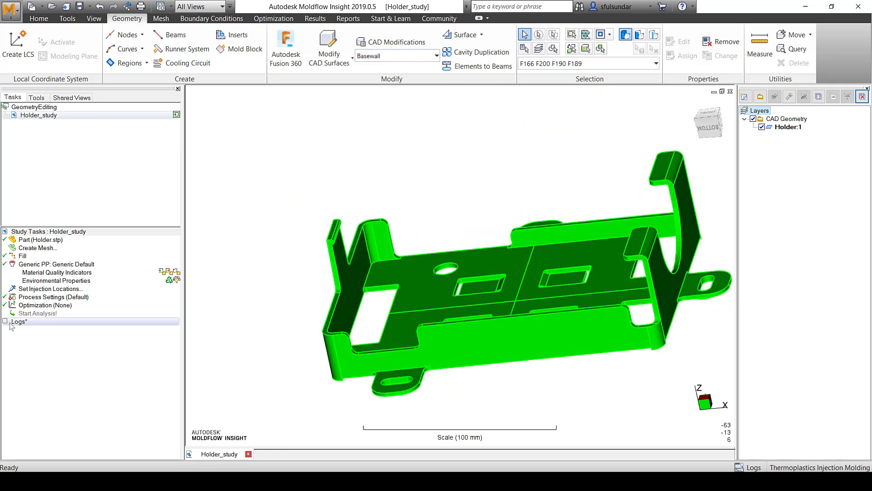
Set the optimization method to Parametric Study and include the Square and Basewall CAD modifications as variables.
{"action": "right_click", "coordinate": [59, 266]}
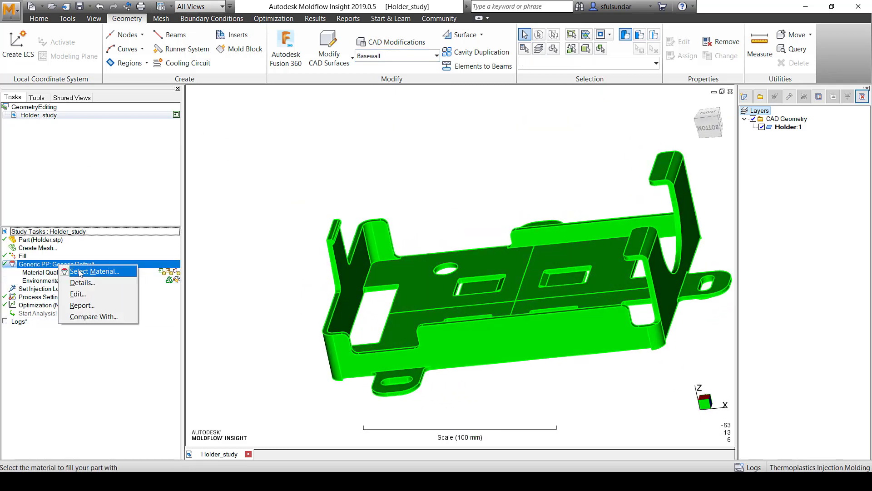
{"action": "right_click", "coordinate": [36, 305]}
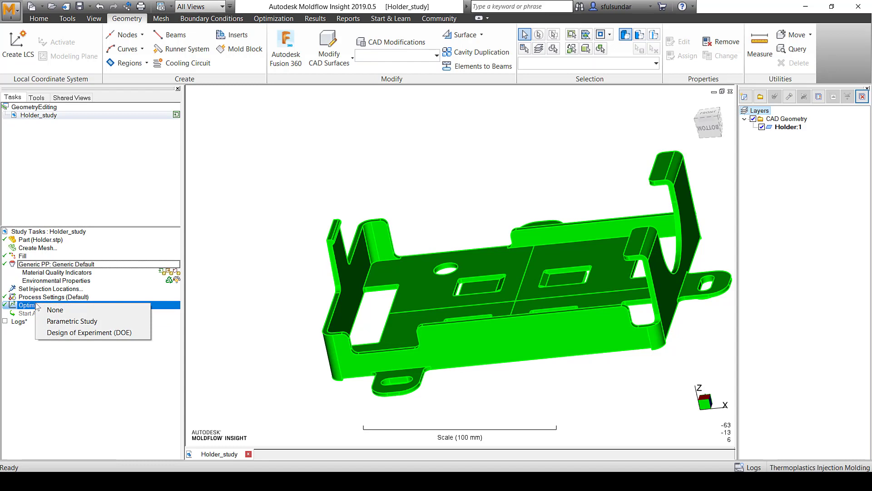
{"action": "left_click", "coordinate": [68, 324]}
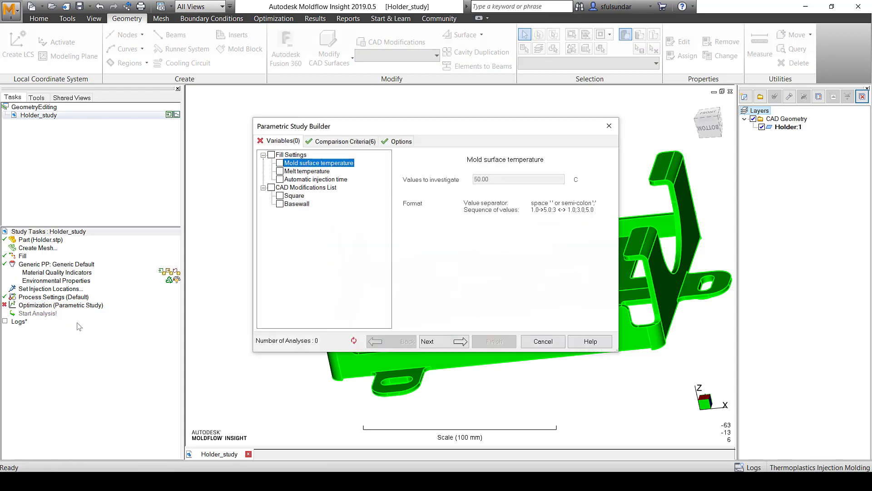
{"action": "left_click", "coordinate": [293, 196]}
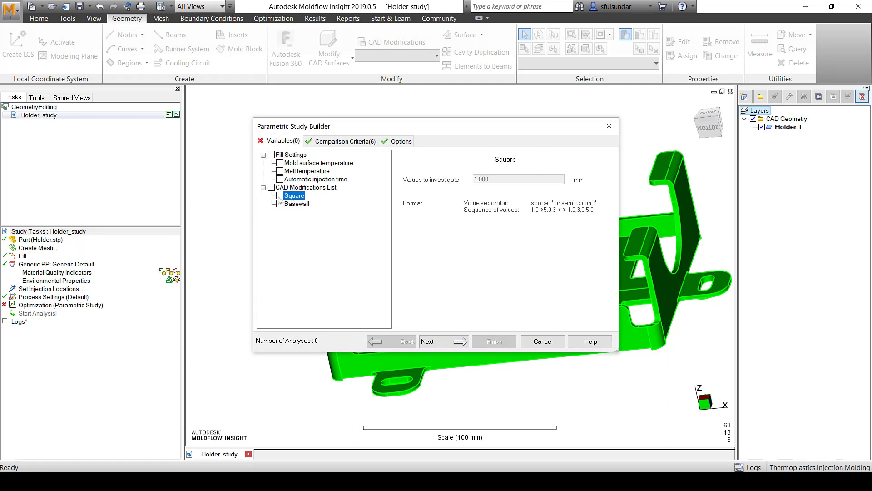
{"action": "left_click", "coordinate": [280, 196]}
{"action": "left_click", "coordinate": [280, 204]}
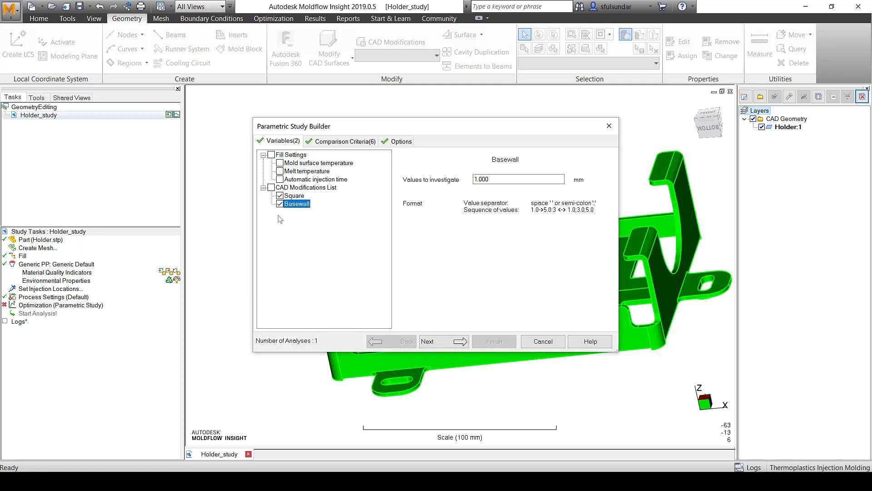
Set the values to investigate to 1, 2 and 3 mm for both the Square and Basewall modifications.
{"action": "left_click", "coordinate": [293, 196]}
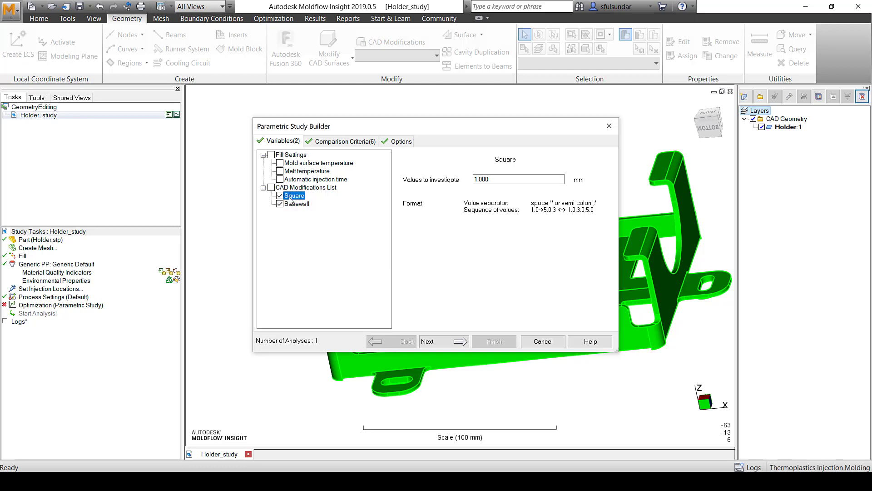
{"action": "left_click", "coordinate": [484, 178]}
{"action": "left_click_drag", "start_coordinate": [484, 178], "coordinate": [472, 179]}
{"action": "left_click", "coordinate": [500, 179]}
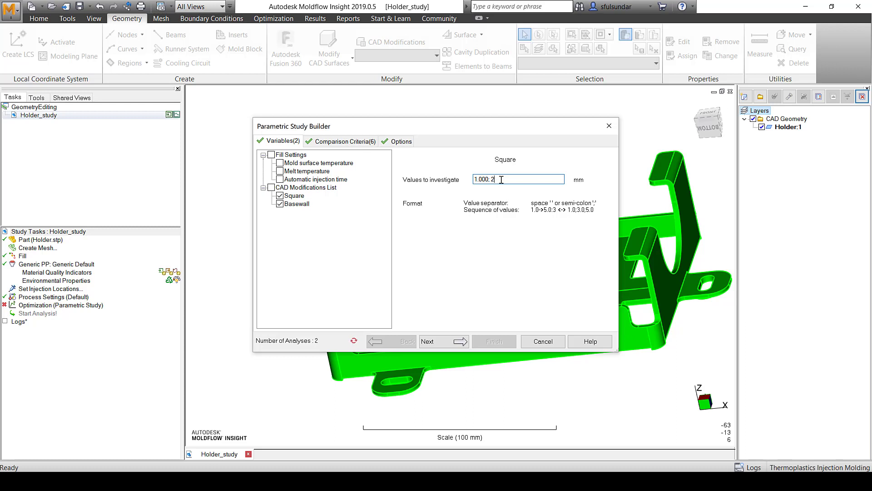
{"action": "type", "text": ";2.00;3.0"}
{"action": "left_click", "coordinate": [296, 204]}
{"action": "left_click", "coordinate": [500, 179]}
{"action": "type", "text": ";2;3;"}
Discard the parametric study after viewing its comparison criteria, and change the analysis sequence to Fill + Pack + Warp.
{"action": "left_click", "coordinate": [456, 340]}
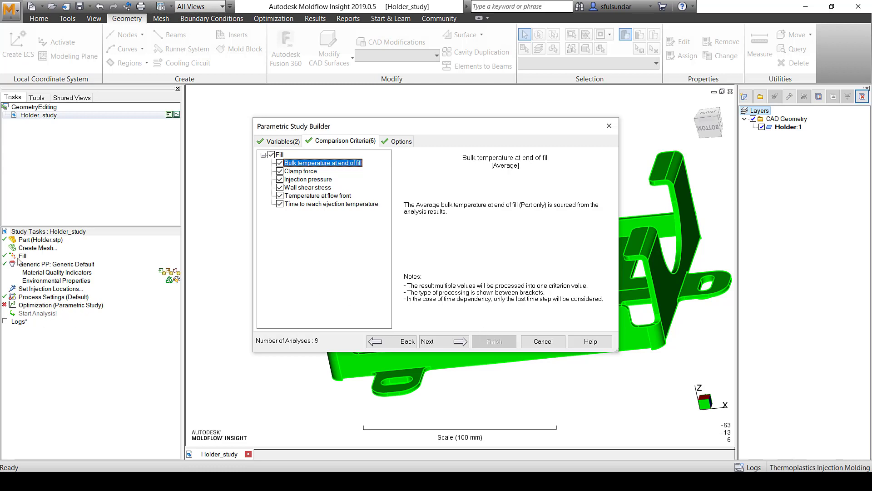
{"action": "left_click", "coordinate": [543, 342]}
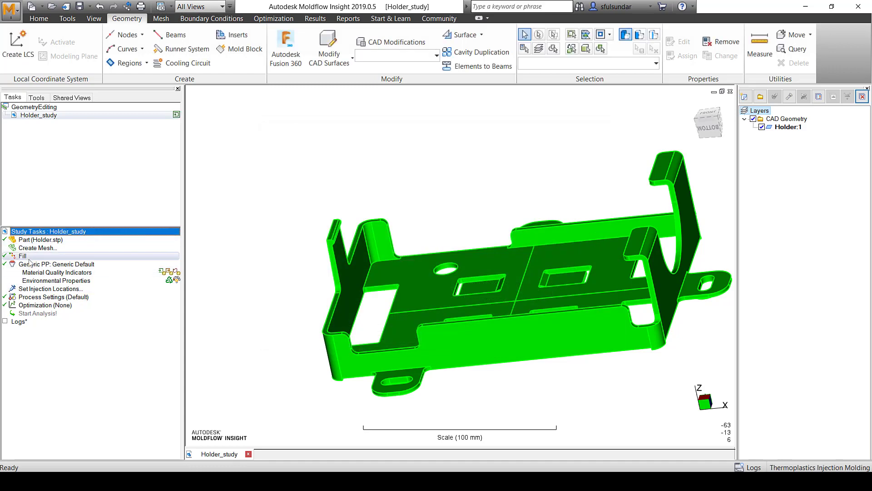
{"action": "left_click", "coordinate": [28, 257]}
{"action": "double_click", "coordinate": [28, 258]}
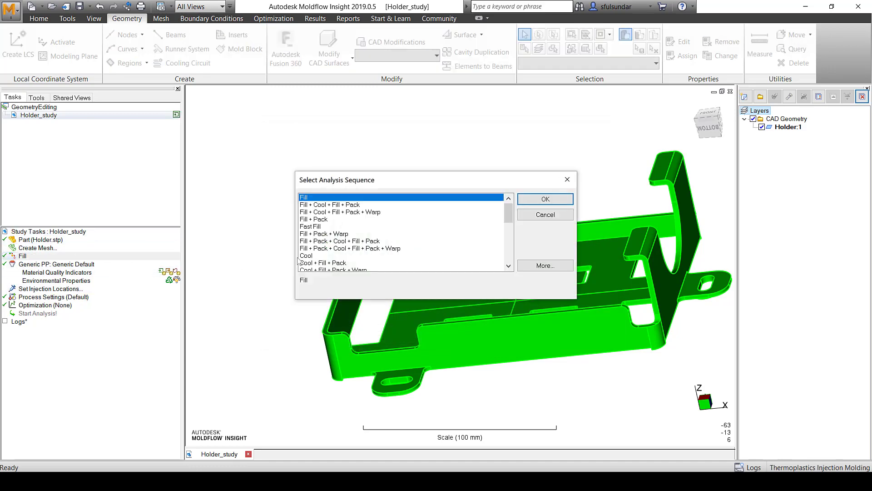
{"action": "double_click", "coordinate": [331, 234]}
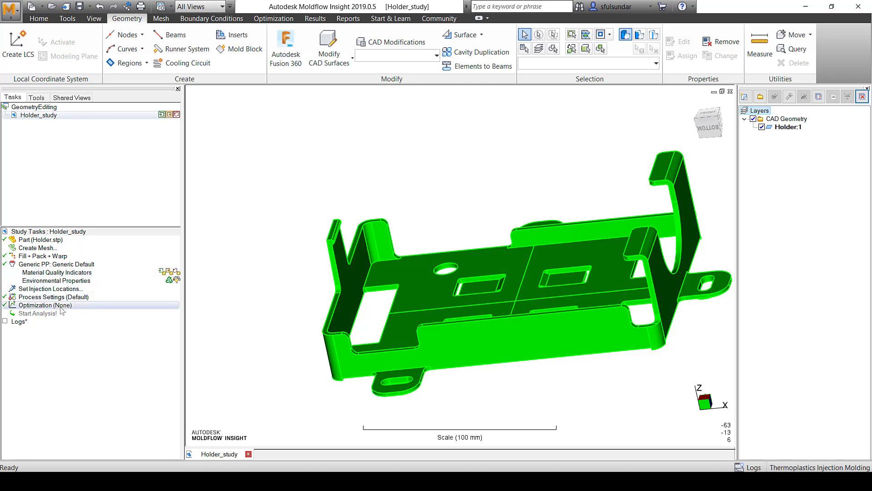
Set the optimization method to Parametric Study and include only the Square CAD modification as a variable.
{"action": "double_click", "coordinate": [61, 307]}
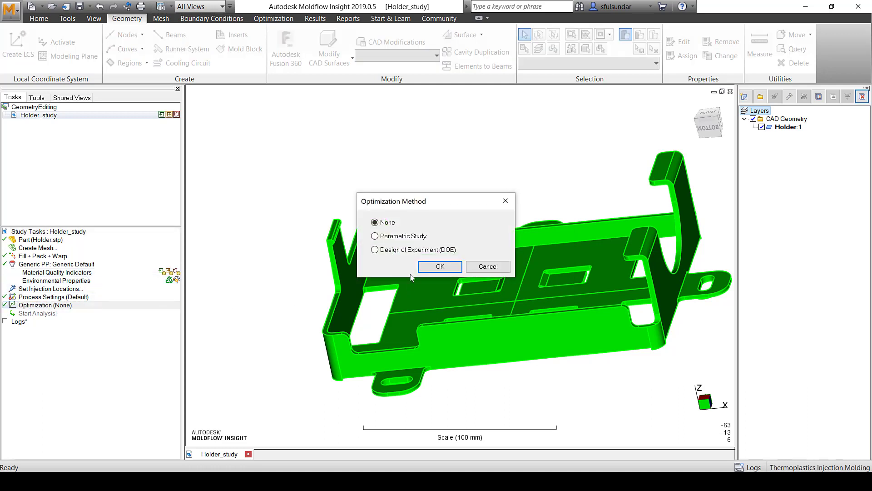
{"action": "left_click", "coordinate": [399, 238]}
{"action": "left_click", "coordinate": [439, 267]}
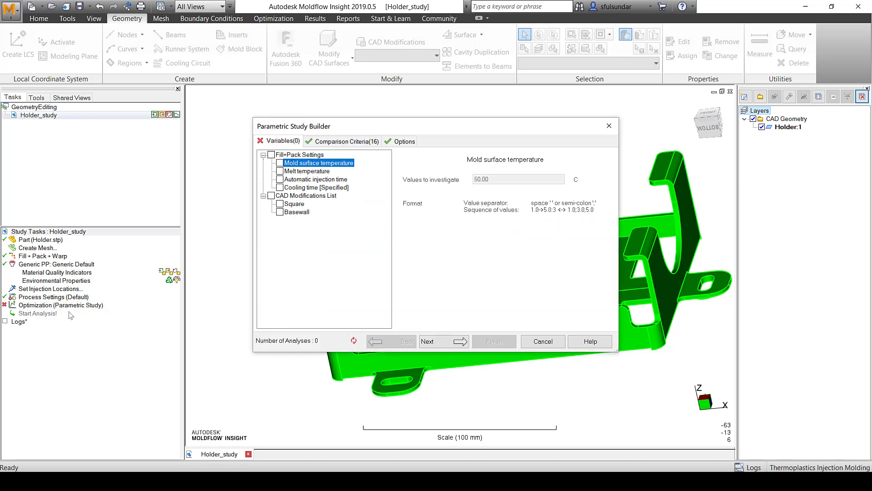
{"action": "left_click", "coordinate": [296, 205]}
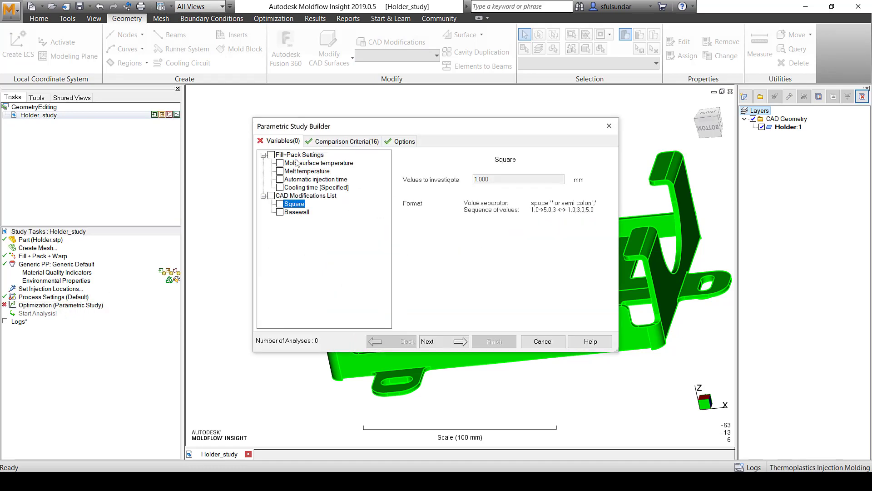
{"action": "left_click", "coordinate": [280, 204]}
Examine the Fill+pack and Warp comparison criteria available for the parametric study.
{"action": "left_click", "coordinate": [467, 344]}
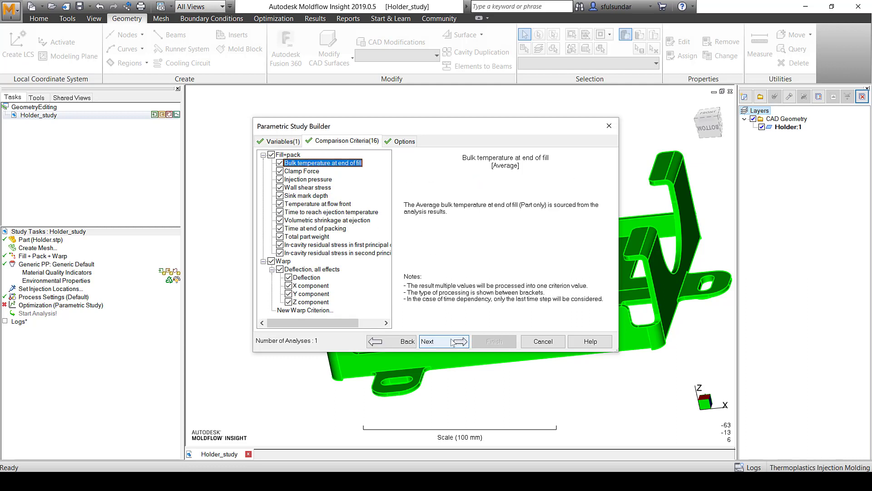
{"action": "scroll", "coordinate": [288, 282], "scroll_direction": "down", "scroll_amount": 3}
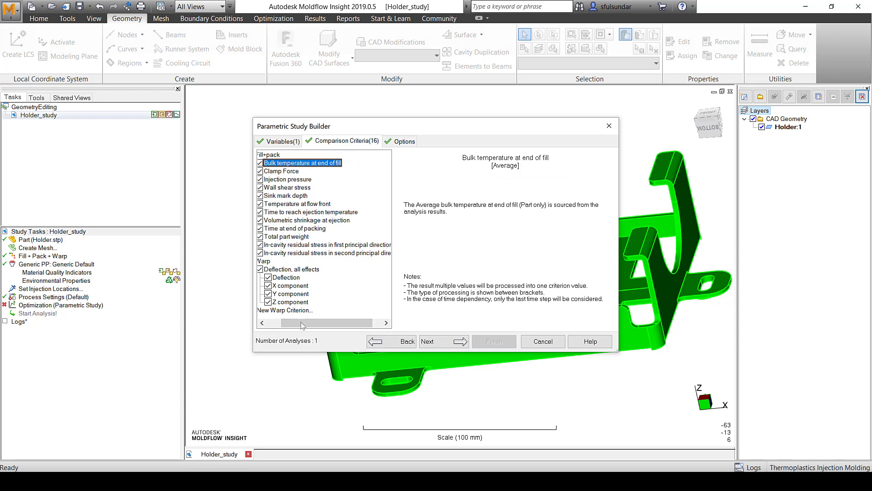
{"action": "scroll", "coordinate": [355, 327], "scroll_direction": "up", "scroll_amount": 3}
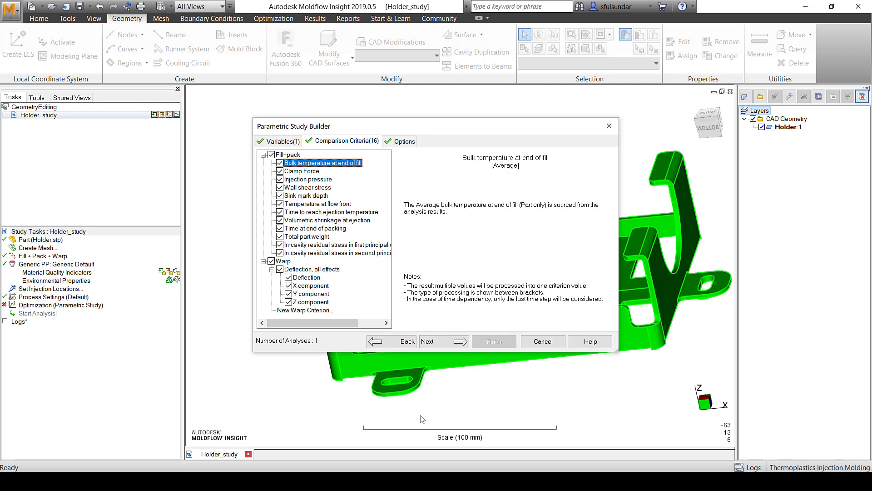
{"action": "key", "text": "alt+Tab"}
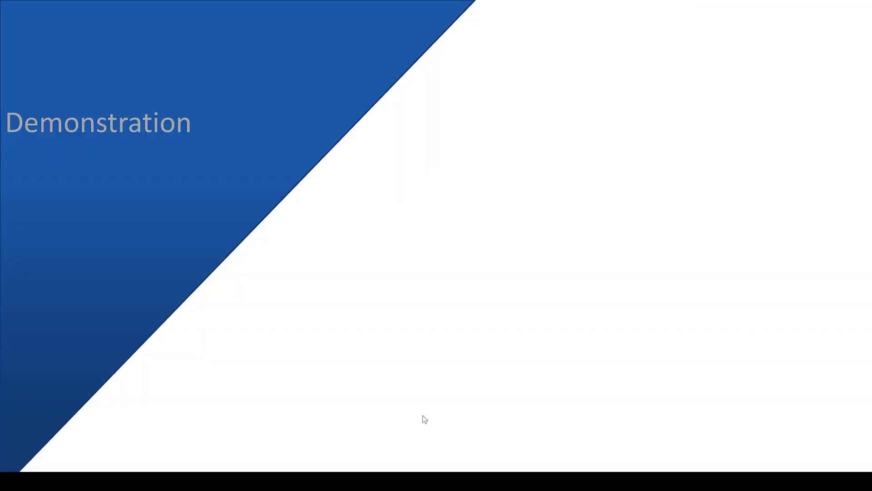
{"action": "left_click", "coordinate": [423, 415]}
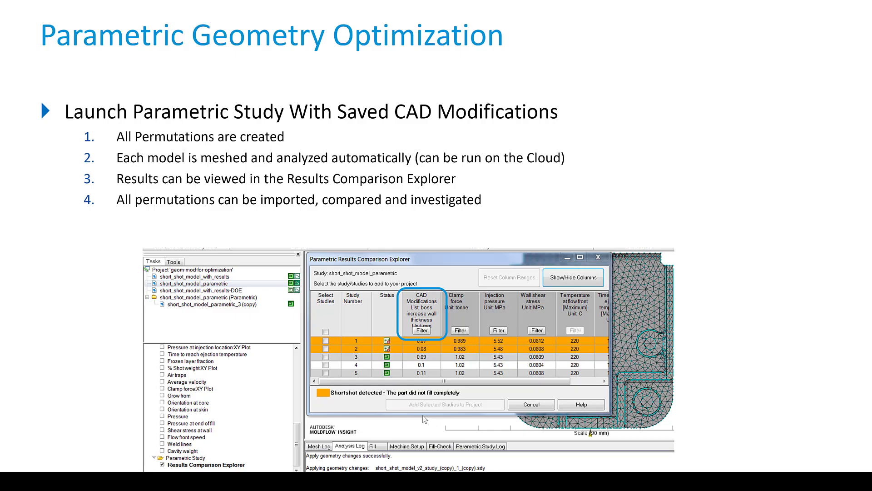